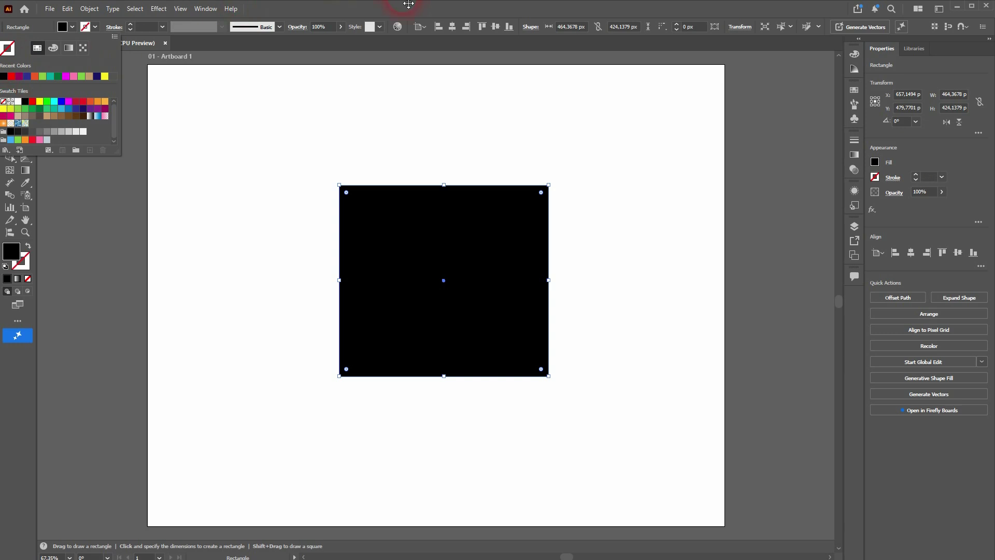
Step: Move the black rectangle about 59 px to the right and 8 px down on the artboard
{"action": "left_click", "coordinate": [369, 22]}
{"action": "left_click", "coordinate": [11, 62]}
{"action": "left_click", "coordinate": [599, 273]}
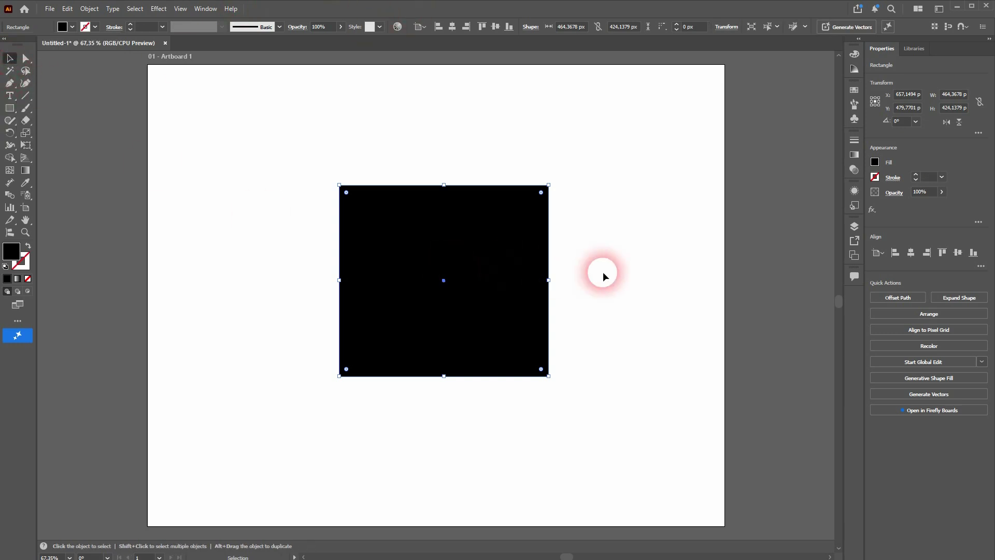
{"action": "left_click_drag", "start_coordinate": [449, 266], "coordinate": [477, 267]}
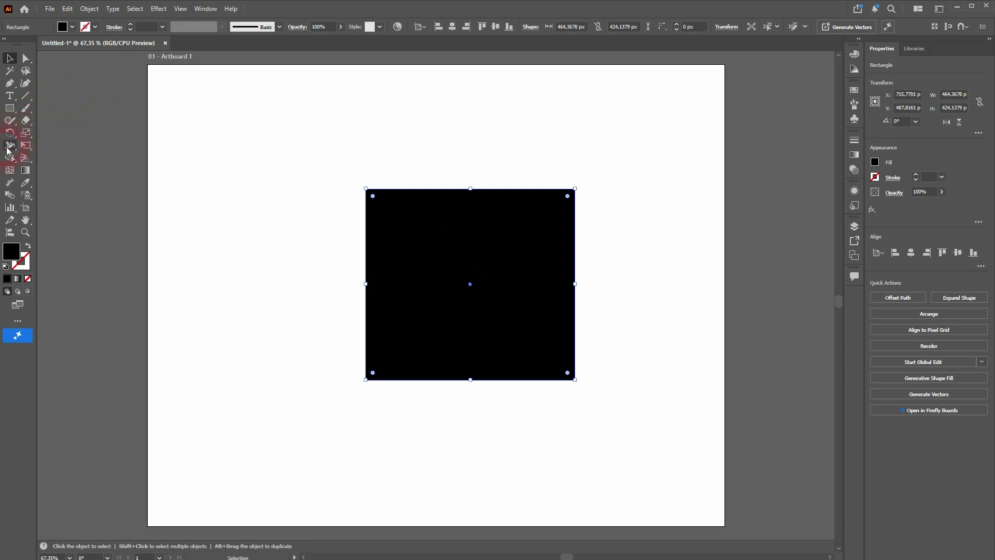
Step: Use the Warp tool to dent the rectangle's upper corners, pull a spike beyond its left edge, and make its bottom and right edges wavy
{"action": "left_click_drag", "start_coordinate": [8, 150], "coordinate": [72, 158]}
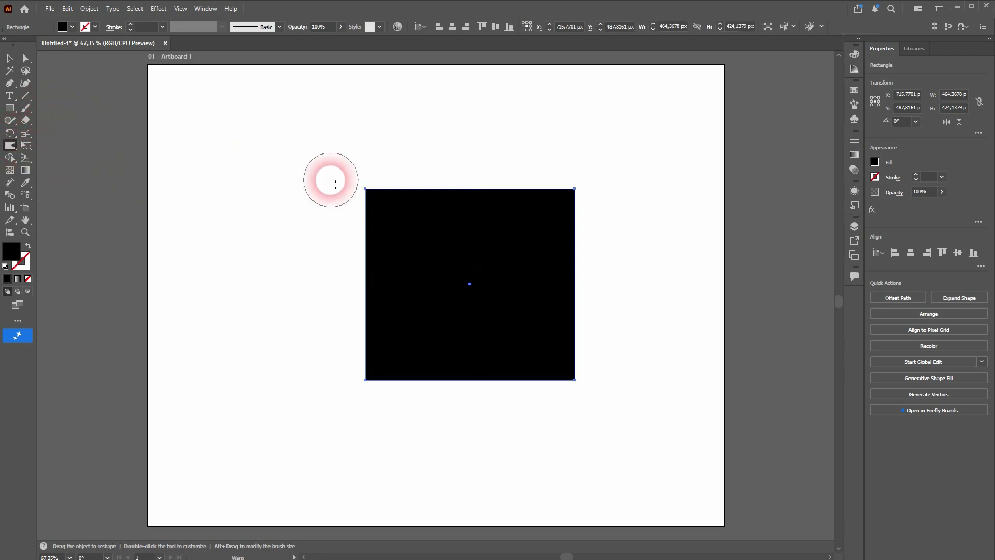
{"action": "mouse_move", "coordinate": [378, 195]}
{"action": "left_mouse_down"}
{"action": "mouse_move", "coordinate": [396, 210]}
{"action": "mouse_move", "coordinate": [389, 205]}
{"action": "left_mouse_up"}
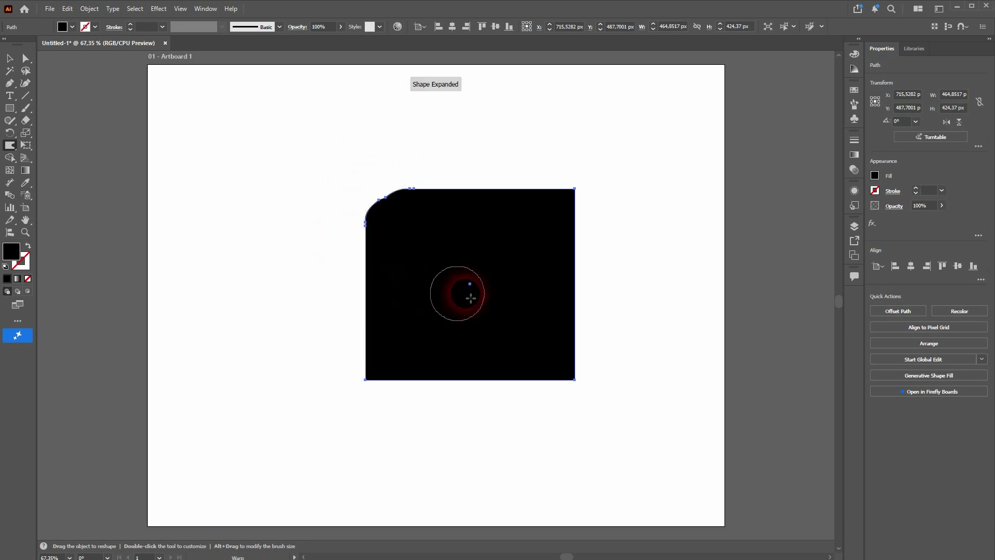
{"action": "mouse_move", "coordinate": [583, 184]}
{"action": "left_mouse_down"}
{"action": "mouse_move", "coordinate": [537, 224]}
{"action": "mouse_move", "coordinate": [509, 233]}
{"action": "mouse_move", "coordinate": [584, 199]}
{"action": "mouse_move", "coordinate": [466, 258]}
{"action": "left_mouse_up"}
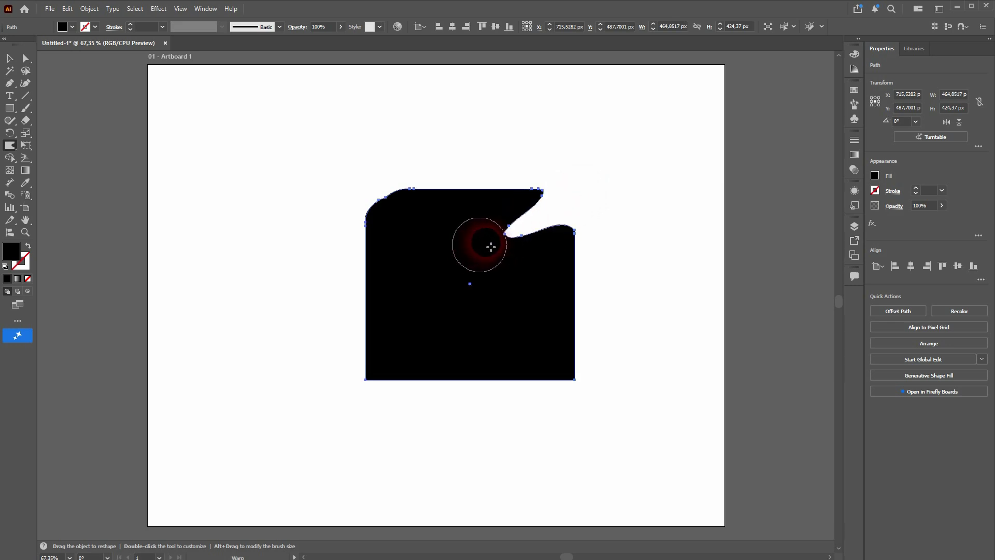
{"action": "mouse_move", "coordinate": [423, 282]}
{"action": "left_mouse_down"}
{"action": "mouse_move", "coordinate": [495, 238]}
{"action": "mouse_move", "coordinate": [424, 280]}
{"action": "mouse_move", "coordinate": [471, 255]}
{"action": "mouse_move", "coordinate": [378, 295]}
{"action": "mouse_move", "coordinate": [418, 272]}
{"action": "mouse_move", "coordinate": [351, 301]}
{"action": "mouse_move", "coordinate": [366, 282]}
{"action": "mouse_move", "coordinate": [266, 317]}
{"action": "mouse_move", "coordinate": [364, 302]}
{"action": "mouse_move", "coordinate": [306, 310]}
{"action": "left_mouse_up"}
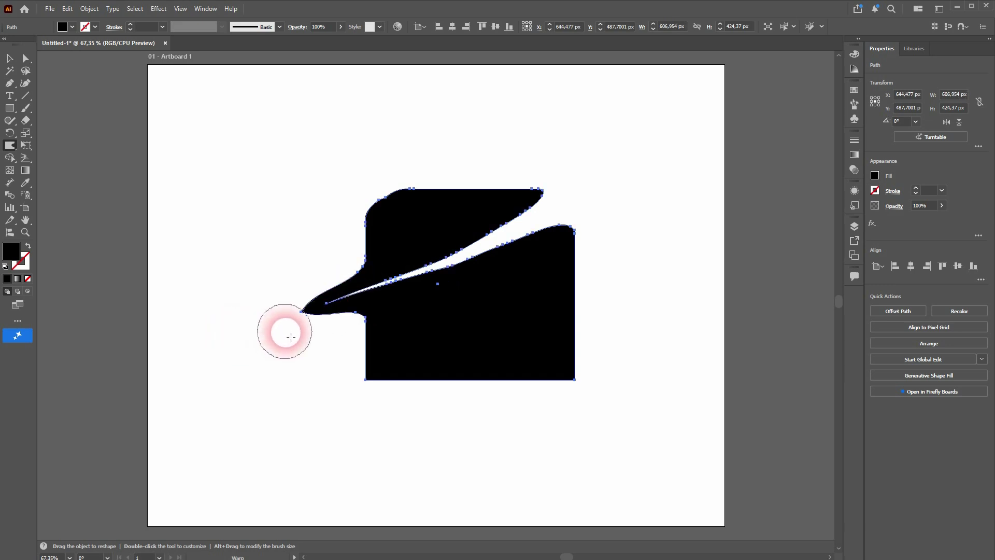
{"action": "mouse_move", "coordinate": [393, 402]}
{"action": "left_mouse_down"}
{"action": "mouse_move", "coordinate": [437, 357]}
{"action": "mouse_move", "coordinate": [451, 415]}
{"action": "mouse_move", "coordinate": [506, 342]}
{"action": "mouse_move", "coordinate": [511, 425]}
{"action": "mouse_move", "coordinate": [539, 342]}
{"action": "mouse_move", "coordinate": [569, 407]}
{"action": "mouse_move", "coordinate": [622, 322]}
{"action": "mouse_move", "coordinate": [533, 318]}
{"action": "mouse_move", "coordinate": [606, 301]}
{"action": "mouse_move", "coordinate": [602, 285]}
{"action": "mouse_move", "coordinate": [539, 262]}
{"action": "left_mouse_up"}
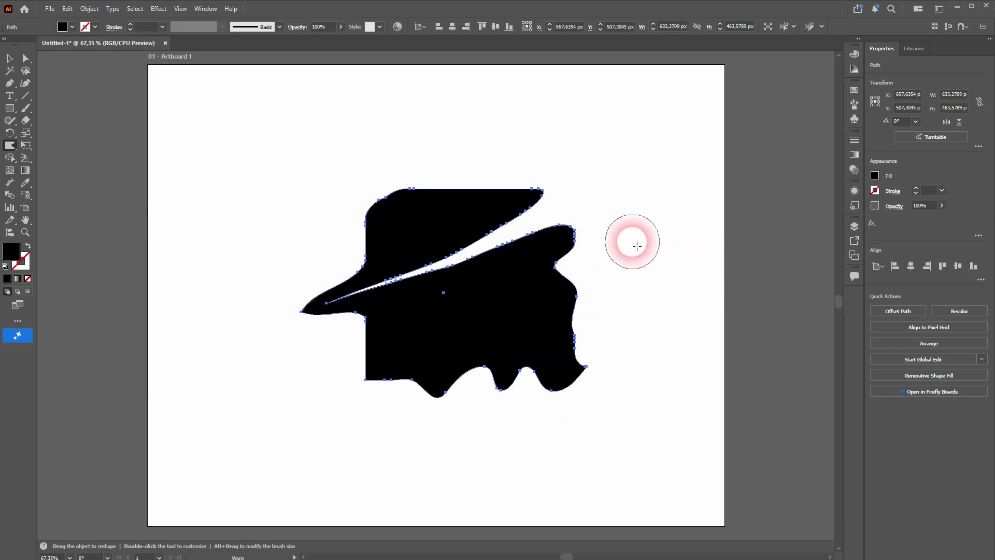
Step: Select the warped black shape and delete it from the artboard
{"action": "left_click", "coordinate": [10, 58]}
{"action": "left_click", "coordinate": [418, 257]}
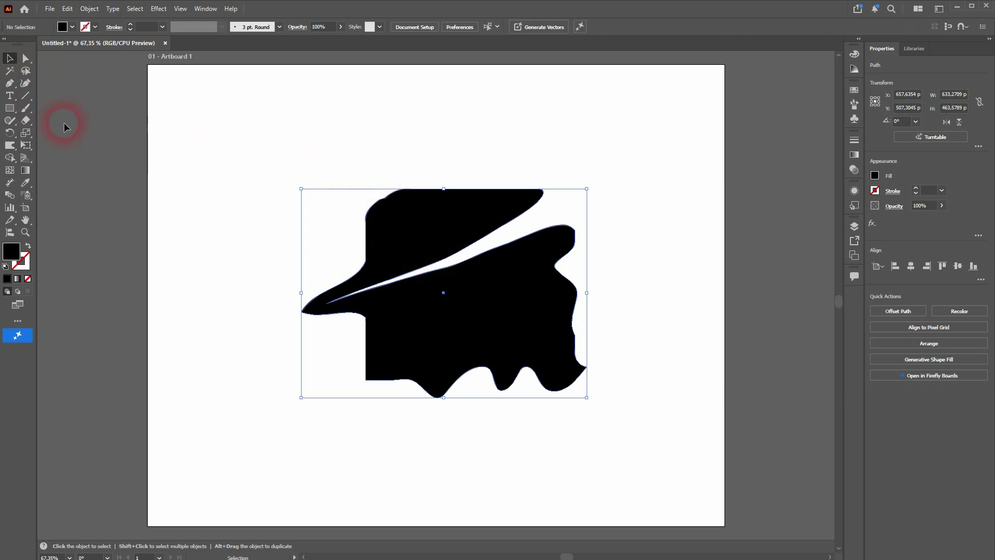
{"action": "key", "text": "Delete"}
Step: Draw a black rectangle about 307 by 344 px and place a duplicate flush against its left edge
{"action": "left_click", "coordinate": [10, 108]}
{"action": "left_click_drag", "start_coordinate": [549, 209], "coordinate": [687, 363]}
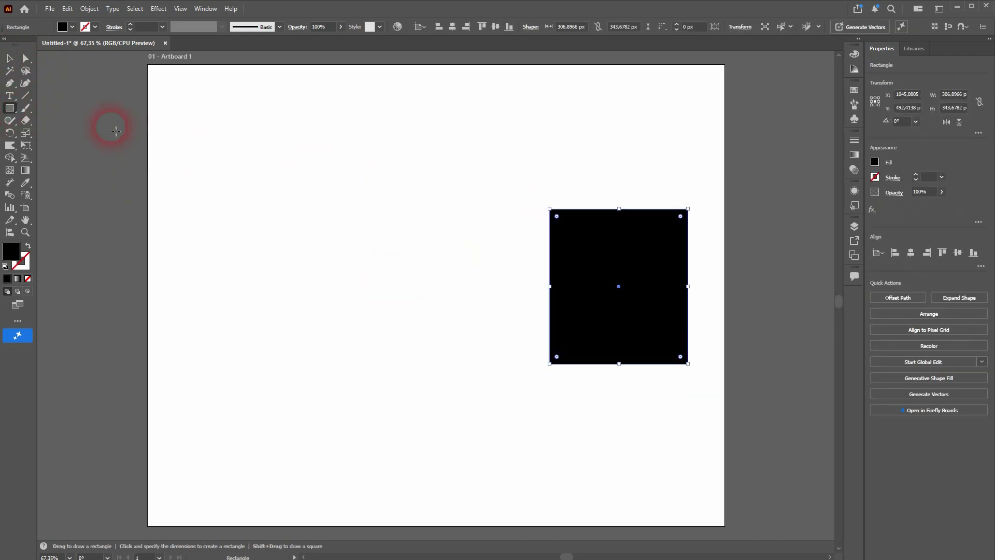
{"action": "left_click", "coordinate": [10, 58]}
{"action": "left_click_drag", "start_coordinate": [555, 304], "coordinate": [460, 305]}
Step: Fill the left rectangle with pink and move both rectangles about 267 px to the left
{"action": "left_click", "coordinate": [71, 30]}
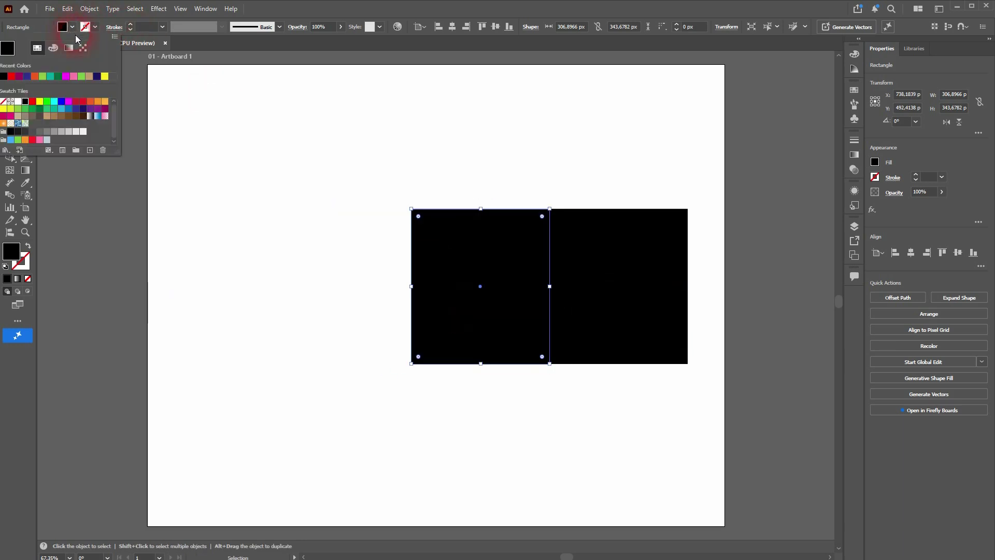
{"action": "left_click", "coordinate": [83, 108]}
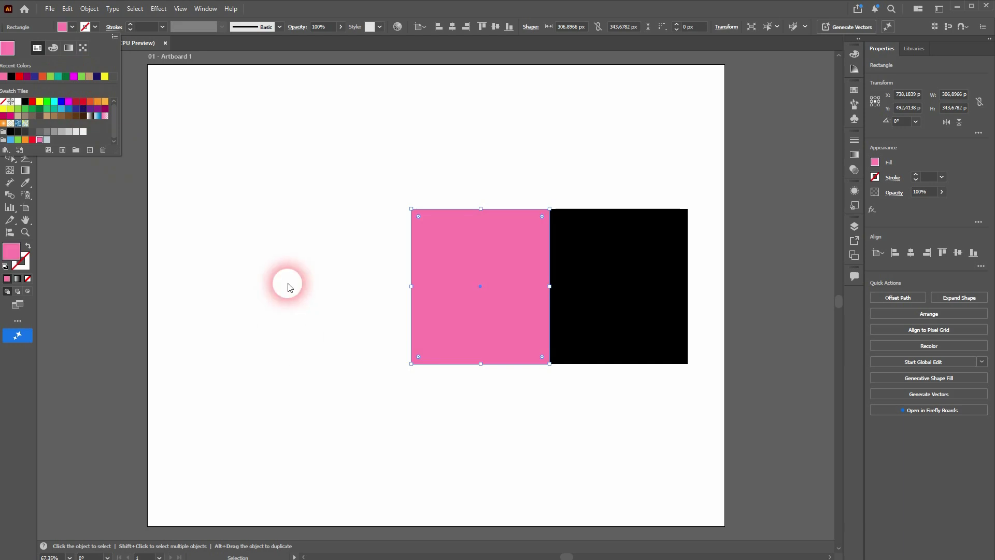
{"action": "left_click_drag", "start_coordinate": [328, 414], "coordinate": [669, 242]}
{"action": "left_click_drag", "start_coordinate": [669, 242], "coordinate": [549, 242]}
{"action": "left_click", "coordinate": [508, 171]}
Step: Select only the pink rectangle and distort its outline with Warp strokes that sweep across both shapes
{"action": "left_click", "coordinate": [368, 256]}
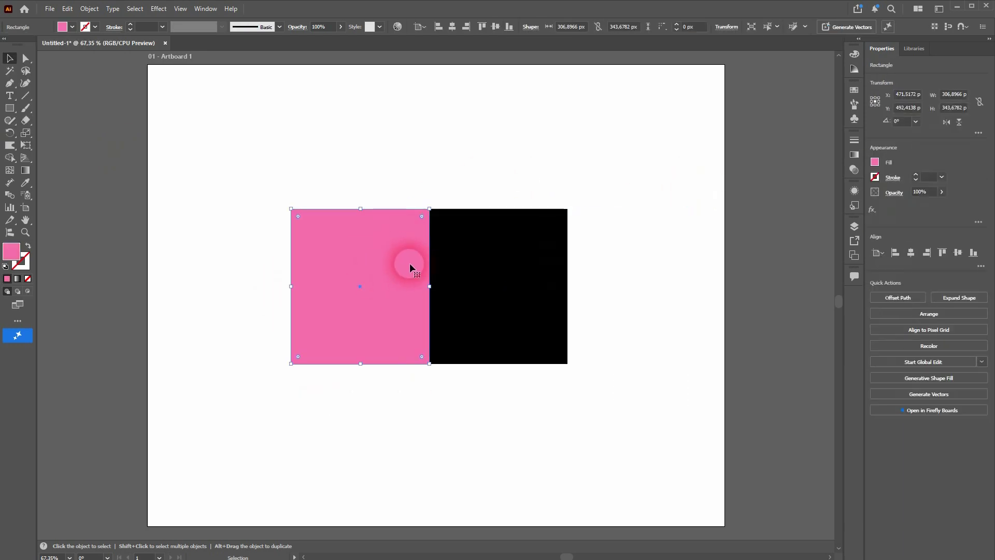
{"action": "left_click", "coordinate": [9, 145]}
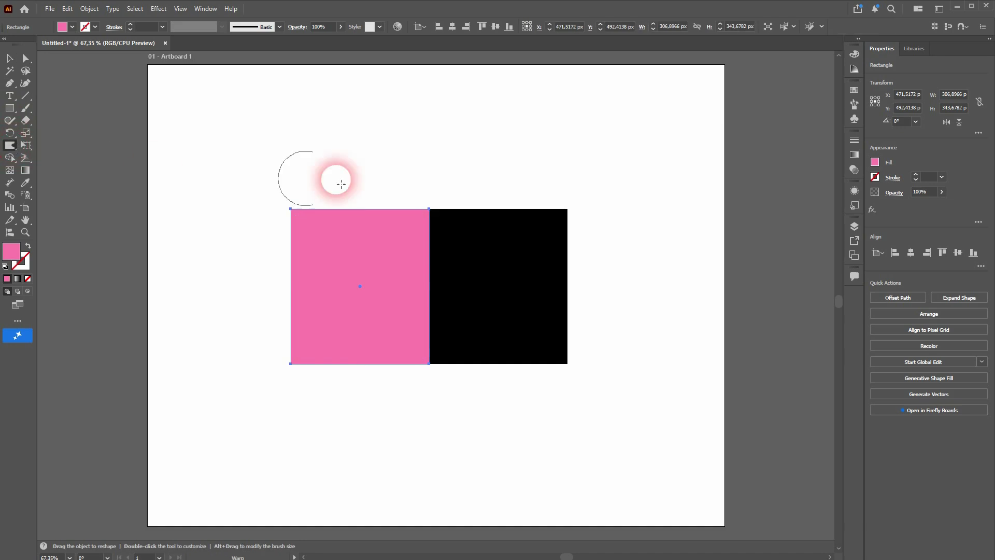
{"action": "mouse_move", "coordinate": [499, 252]}
{"action": "left_mouse_down"}
{"action": "mouse_move", "coordinate": [443, 256]}
{"action": "mouse_move", "coordinate": [487, 186]}
{"action": "mouse_move", "coordinate": [377, 261]}
{"action": "mouse_move", "coordinate": [471, 177]}
{"action": "mouse_move", "coordinate": [361, 251]}
{"action": "mouse_move", "coordinate": [362, 238]}
{"action": "mouse_move", "coordinate": [336, 236]}
{"action": "mouse_move", "coordinate": [241, 270]}
{"action": "left_mouse_up"}
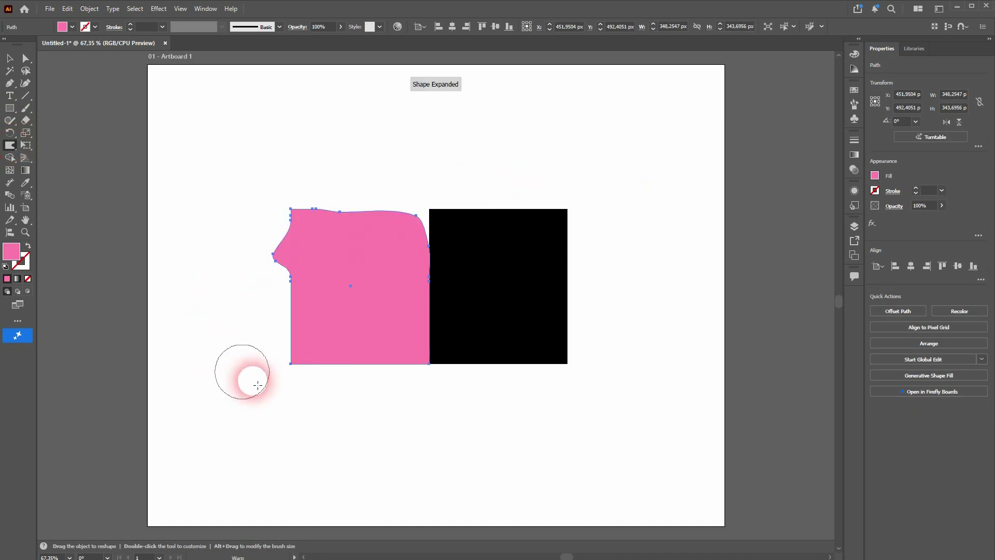
{"action": "mouse_move", "coordinate": [560, 356]}
{"action": "left_mouse_down"}
{"action": "mouse_move", "coordinate": [542, 345]}
{"action": "mouse_move", "coordinate": [525, 392]}
{"action": "mouse_move", "coordinate": [461, 339]}
{"action": "mouse_move", "coordinate": [476, 431]}
{"action": "mouse_move", "coordinate": [387, 341]}
{"action": "mouse_move", "coordinate": [405, 397]}
{"action": "mouse_move", "coordinate": [360, 390]}
{"action": "mouse_move", "coordinate": [296, 338]}
{"action": "mouse_move", "coordinate": [329, 437]}
{"action": "mouse_move", "coordinate": [232, 318]}
{"action": "left_mouse_up"}
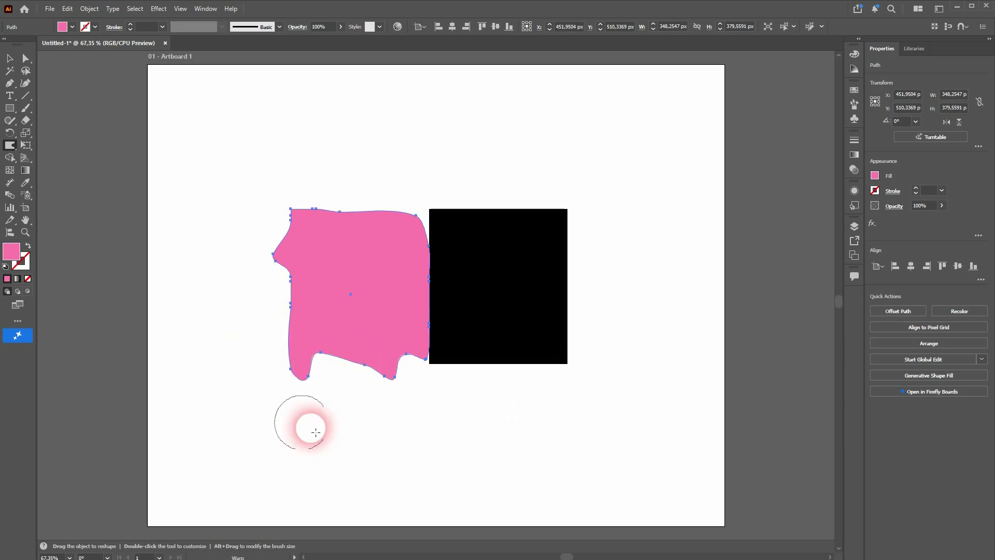
Step: Select both the pink and black shapes and warp their bottom, top and shared edges together
{"action": "left_click", "coordinate": [10, 58]}
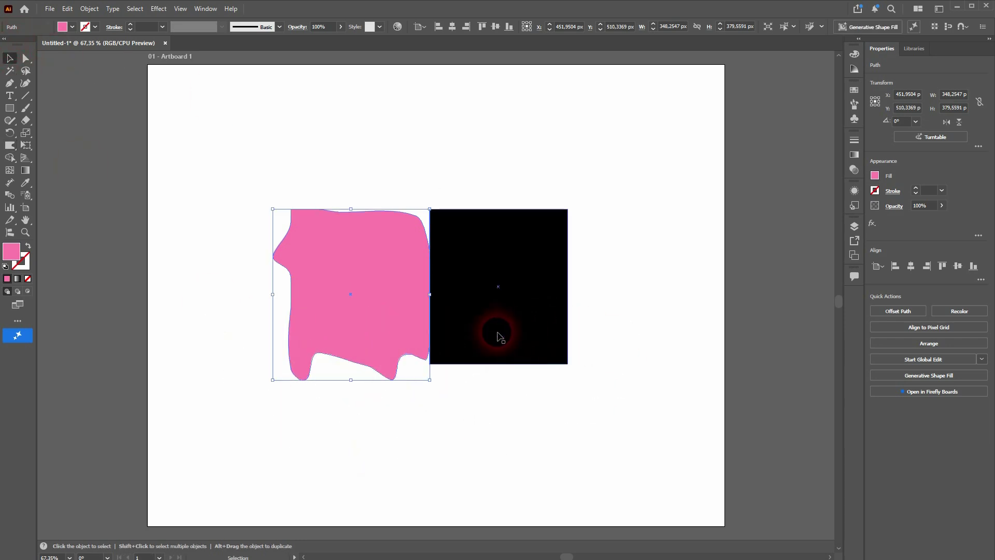
{"action": "left_click", "coordinate": [548, 444]}
{"action": "left_click_drag", "start_coordinate": [185, 437], "coordinate": [621, 138]}
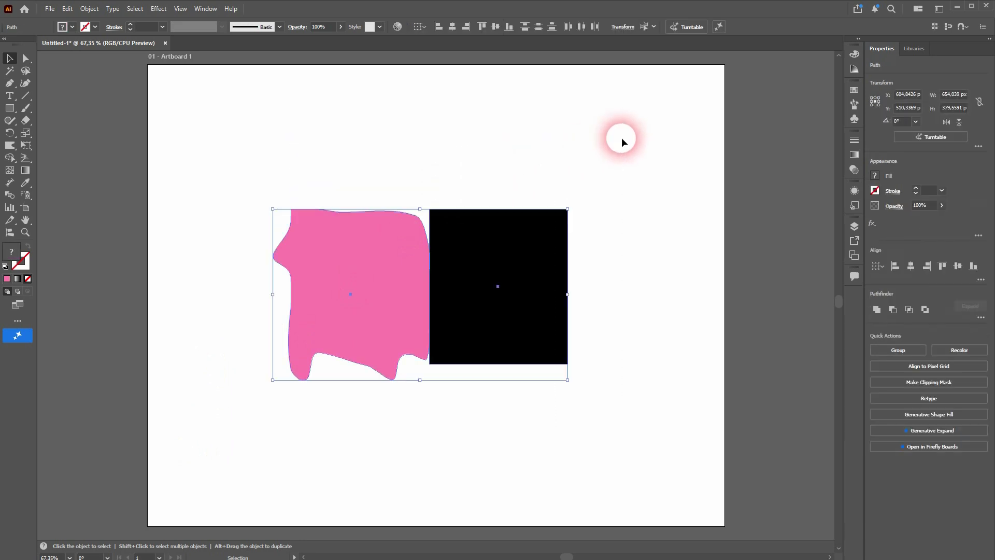
{"action": "left_click", "coordinate": [10, 145]}
{"action": "mouse_move", "coordinate": [256, 417]}
{"action": "left_mouse_down"}
{"action": "mouse_move", "coordinate": [340, 381]}
{"action": "mouse_move", "coordinate": [421, 379]}
{"action": "mouse_move", "coordinate": [502, 345]}
{"action": "mouse_move", "coordinate": [707, 324]}
{"action": "left_mouse_up"}
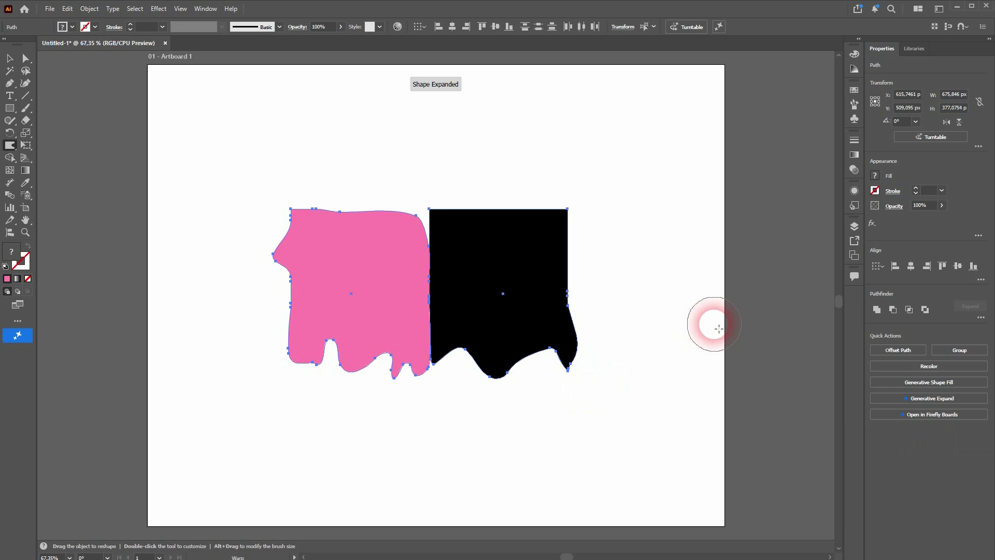
{"action": "mouse_move", "coordinate": [592, 182]}
{"action": "left_mouse_down"}
{"action": "mouse_move", "coordinate": [528, 261]}
{"action": "mouse_move", "coordinate": [517, 208]}
{"action": "mouse_move", "coordinate": [392, 289]}
{"action": "mouse_move", "coordinate": [463, 162]}
{"action": "mouse_move", "coordinate": [355, 273]}
{"action": "mouse_move", "coordinate": [382, 230]}
{"action": "mouse_move", "coordinate": [251, 224]}
{"action": "left_mouse_up"}
{"action": "mouse_move", "coordinate": [437, 269]}
{"action": "left_mouse_down"}
{"action": "mouse_move", "coordinate": [361, 340]}
{"action": "mouse_move", "coordinate": [451, 366]}
{"action": "mouse_move", "coordinate": [451, 225]}
{"action": "mouse_move", "coordinate": [363, 356]}
{"action": "left_mouse_up"}
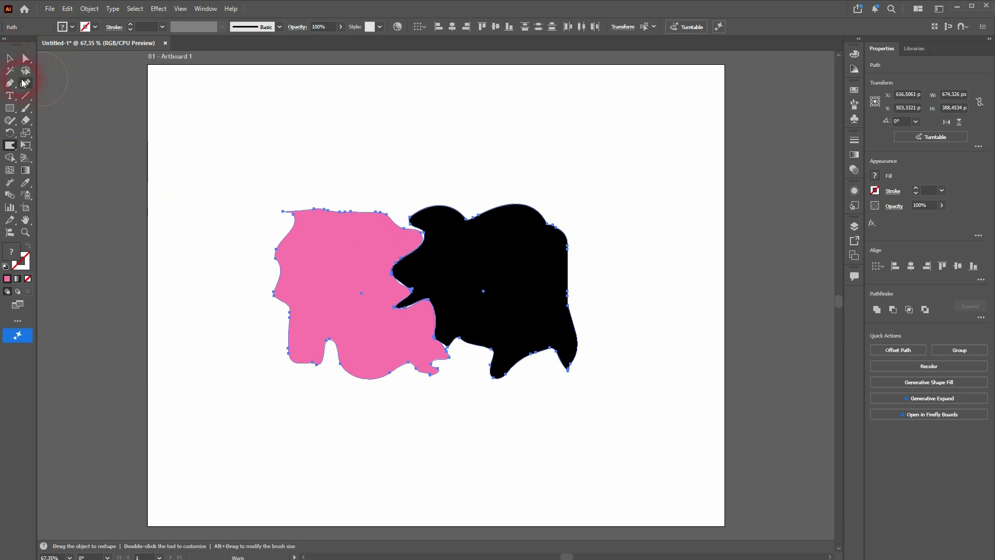
Step: Select both warped shapes together and delete them to clear the artboard
{"action": "left_click", "coordinate": [10, 59]}
{"action": "left_click", "coordinate": [221, 322]}
{"action": "left_click", "coordinate": [506, 299]}
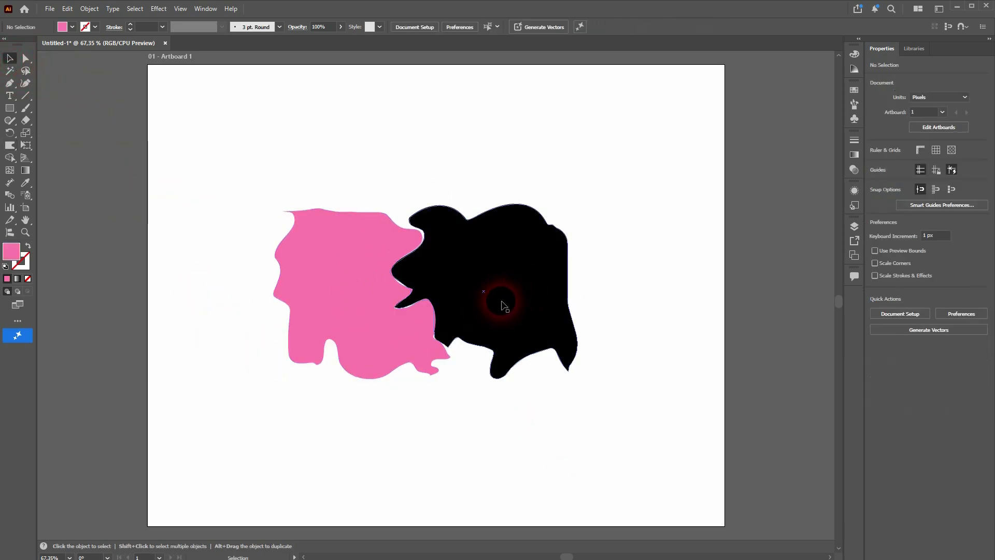
{"action": "left_click", "coordinate": [287, 387]}
{"action": "left_click_drag", "start_coordinate": [219, 420], "coordinate": [646, 162]}
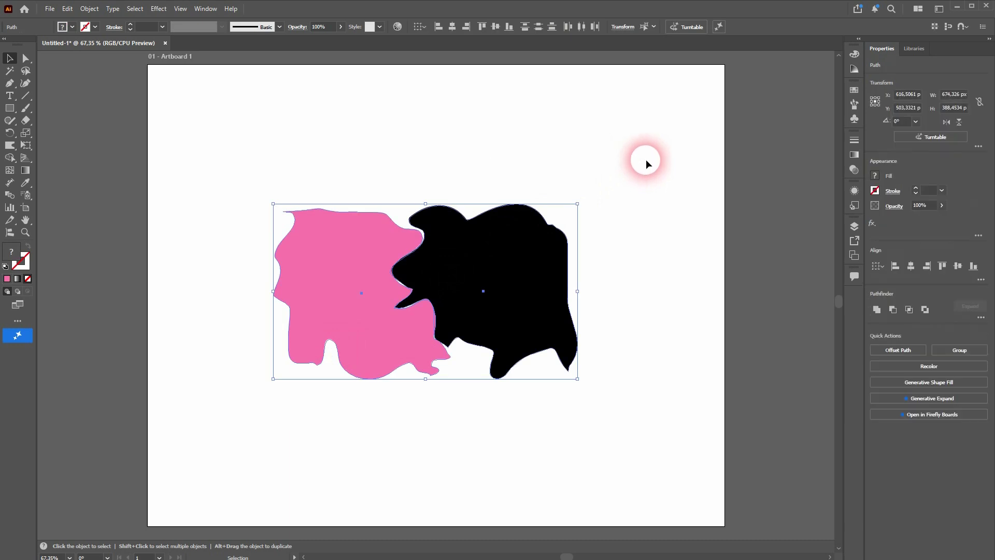
{"action": "key", "text": "Delete"}
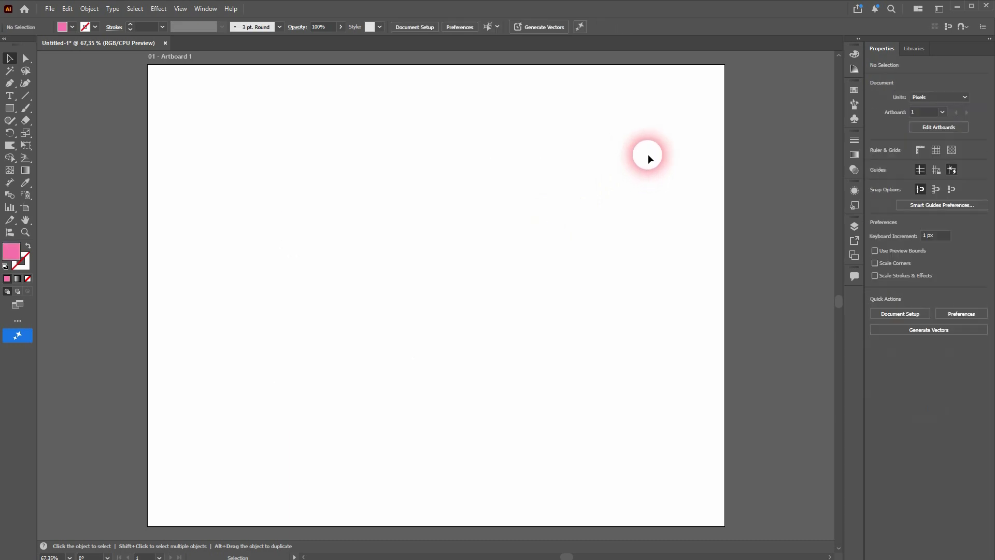
Step: Examine the brush dimensions in the Warp tool's options and close them without changes
{"action": "double_click", "coordinate": [10, 147]}
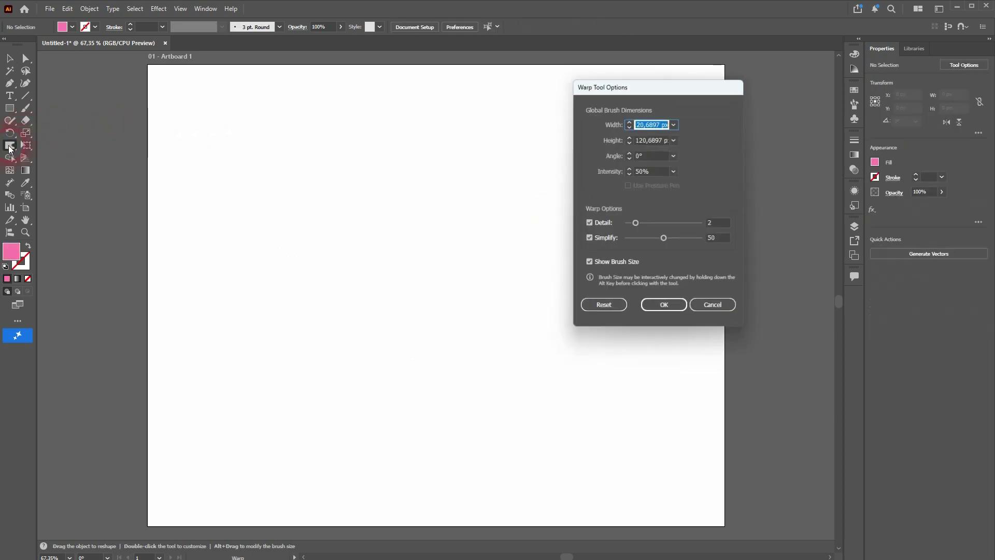
{"action": "left_click_drag", "start_coordinate": [686, 84], "coordinate": [764, 102]}
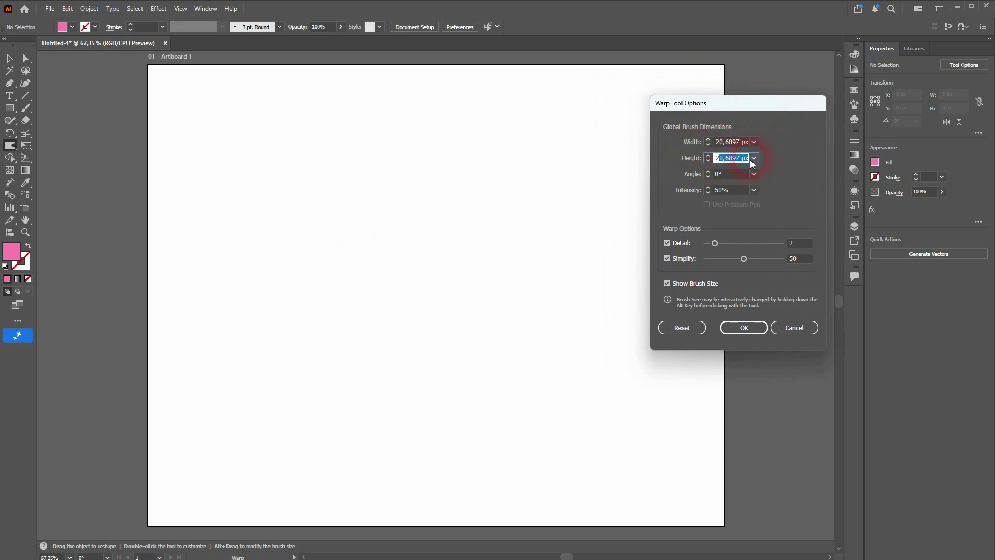
{"action": "left_click", "coordinate": [794, 329]}
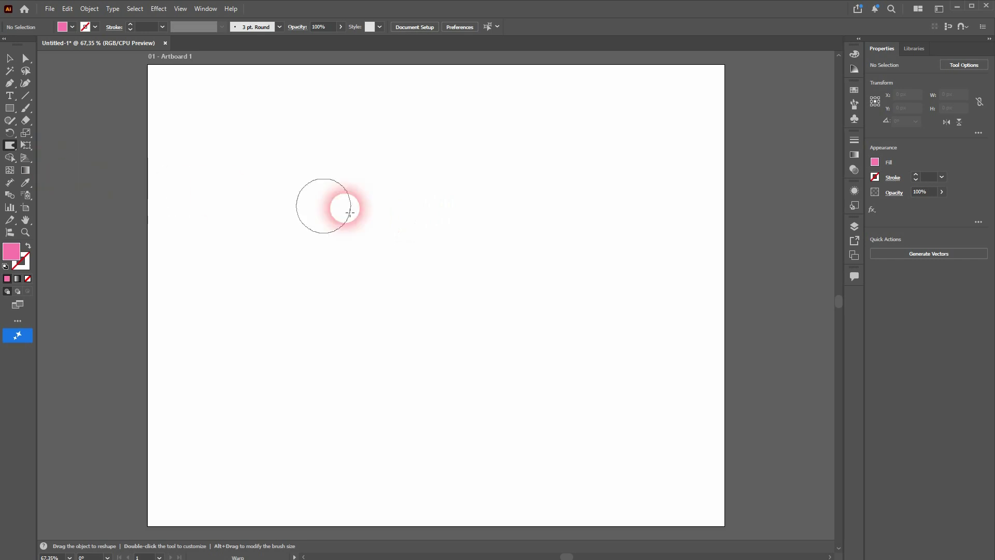
Step: Enlarge the Warp brush freehand to about 456 px high, then set its width and height to 20 px
{"action": "mouse_move", "coordinate": [420, 218]}
{"action": "left_mouse_down", "text": "alt"}
{"action": "mouse_move", "coordinate": [492, 215]}
{"action": "mouse_move", "coordinate": [421, 207]}
{"action": "mouse_move", "coordinate": [423, 133]}
{"action": "left_mouse_up", "text": "alt"}
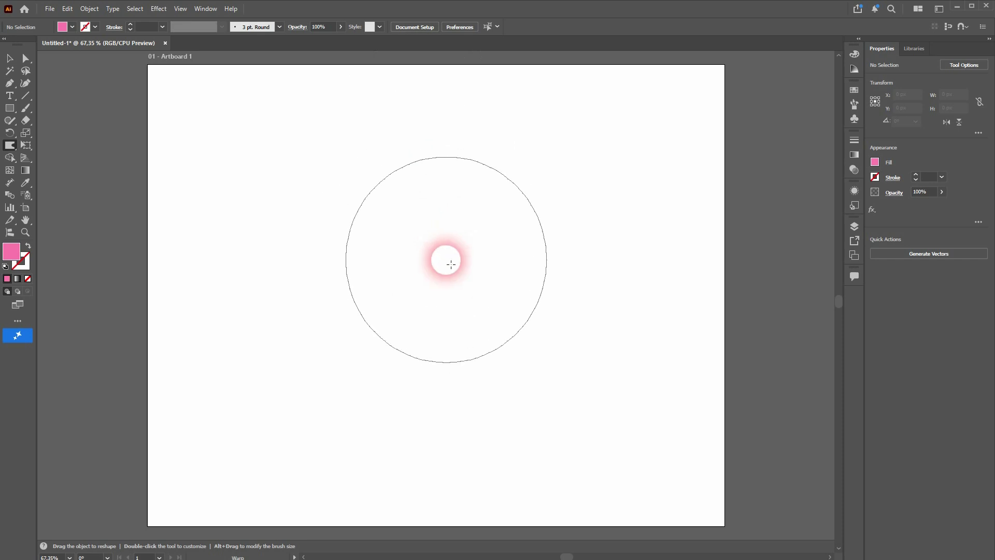
{"action": "double_click", "coordinate": [9, 146]}
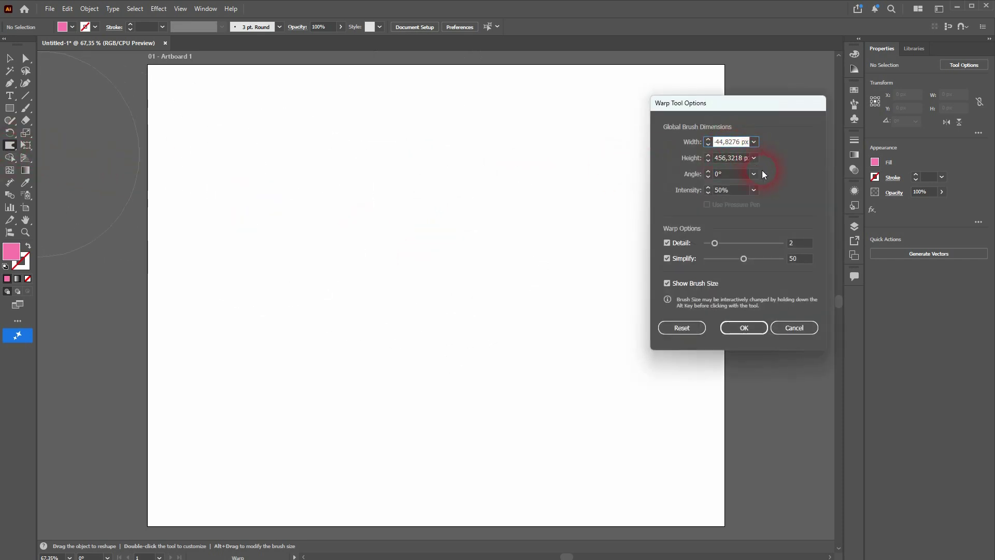
{"action": "left_click", "coordinate": [732, 146]}
{"action": "type", "text": "20"}
{"action": "key", "text": "Tab"}
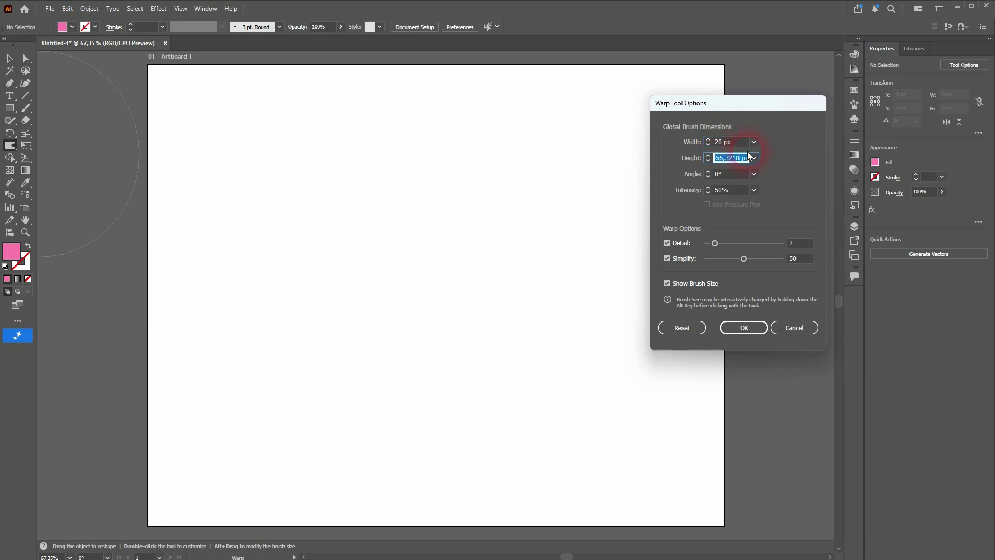
{"action": "key", "text": "Return"}
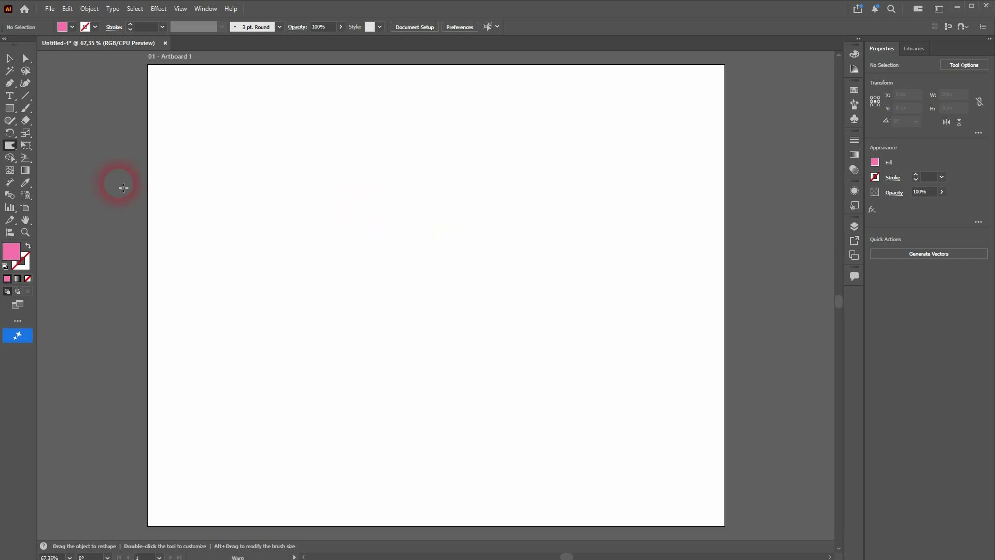
Step: Reset the Warp tool's options to the default 100 by 100 px brush, keeping Show Brush Size enabled, and apply them
{"action": "double_click", "coordinate": [9, 146]}
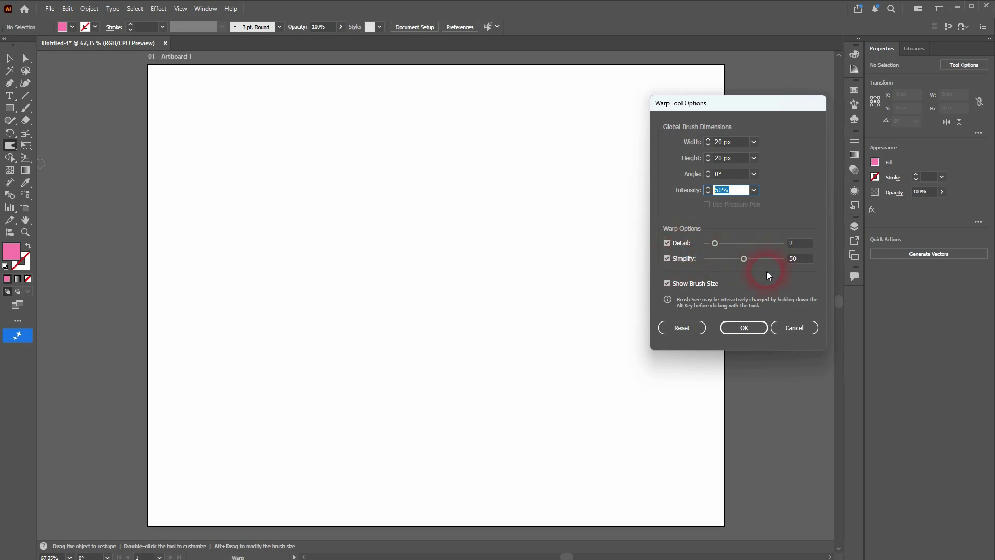
{"action": "left_click", "coordinate": [667, 284]}
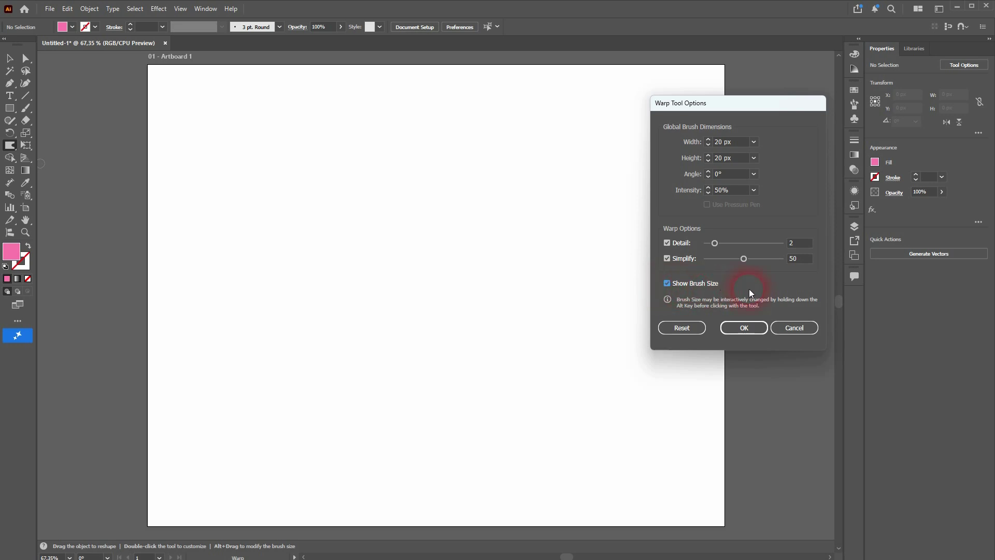
{"action": "left_click", "coordinate": [676, 330]}
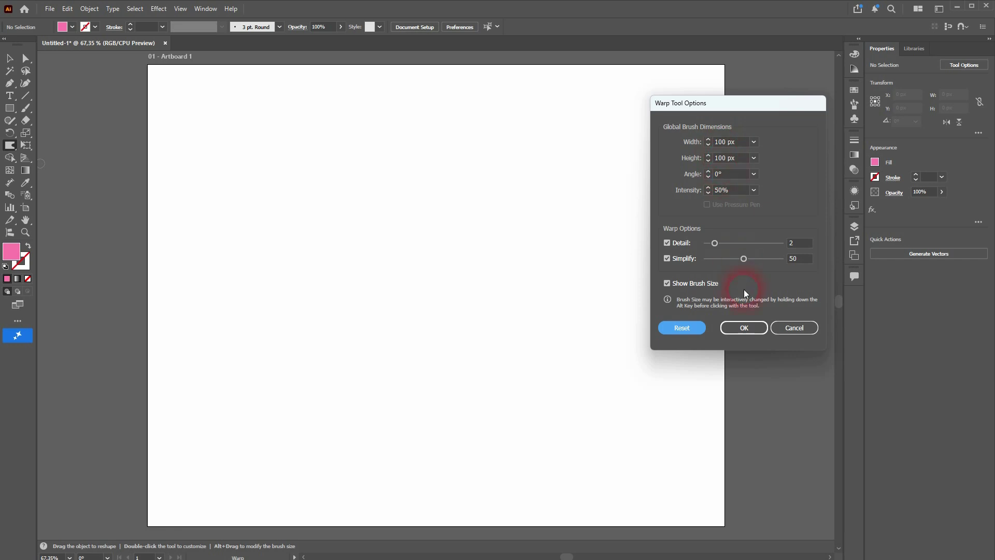
{"action": "left_click", "coordinate": [751, 330]}
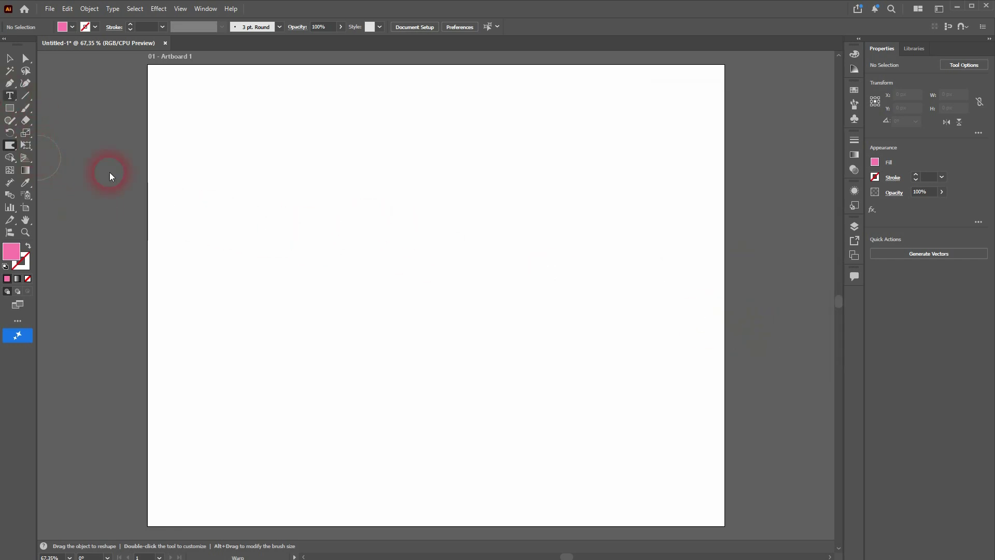
Step: Add the text DRIP in black, enlarge it to about 447 pt and position it across the artboard's middle
{"action": "key", "text": "t"}
{"action": "left_click", "coordinate": [345, 268]}
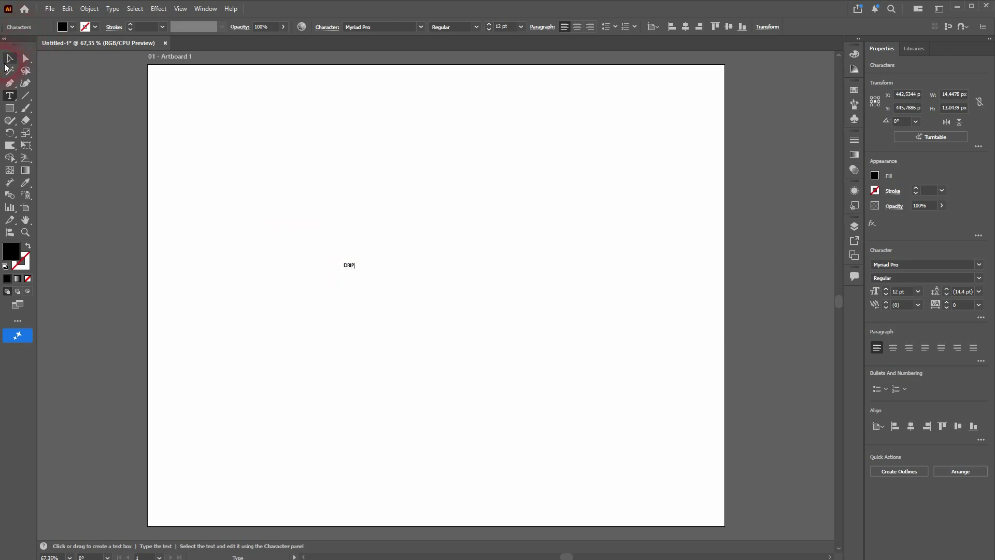
{"action": "left_click", "coordinate": [9, 58]}
{"action": "left_click_drag", "start_coordinate": [349, 261], "coordinate": [549, 155]}
{"action": "left_click_drag", "start_coordinate": [462, 277], "coordinate": [599, 283]}
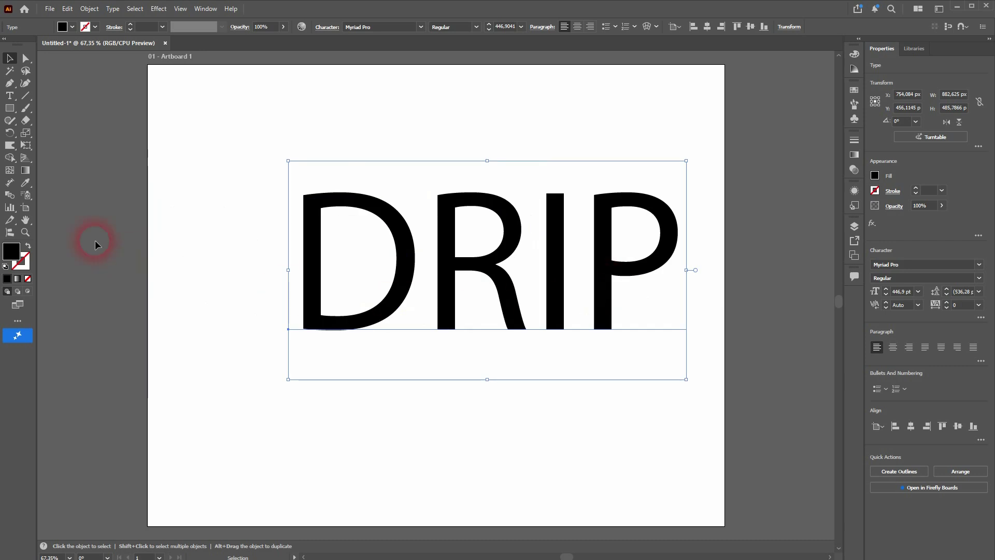
Step: Shrink the Warp brush freehand to about the thickness of the letter strokes and try to warp the live DRIP text
{"action": "left_click", "coordinate": [10, 145]}
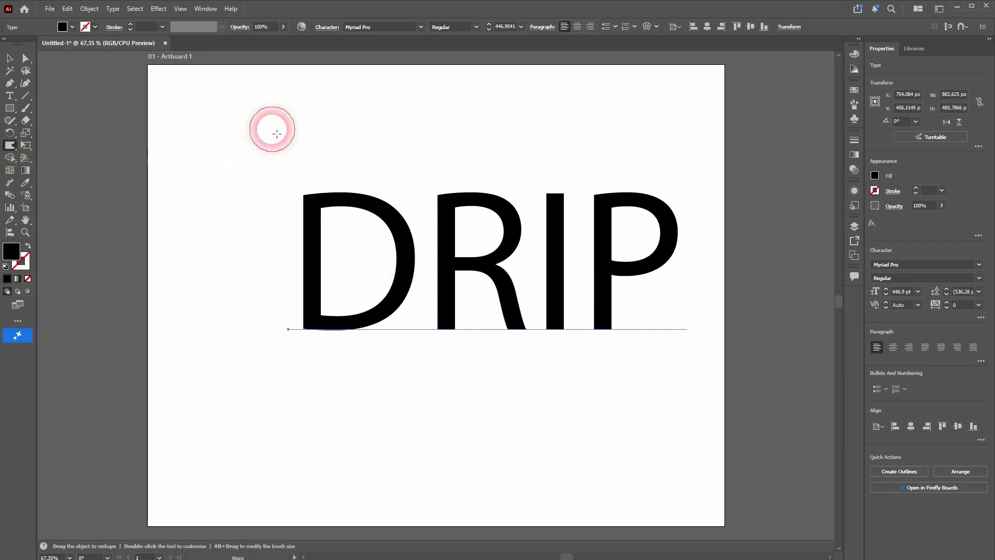
{"action": "mouse_move", "coordinate": [272, 134]}
{"action": "left_mouse_down"}
{"action": "mouse_move", "coordinate": [270, 149]}
{"action": "mouse_move", "coordinate": [273, 139]}
{"action": "left_mouse_up"}
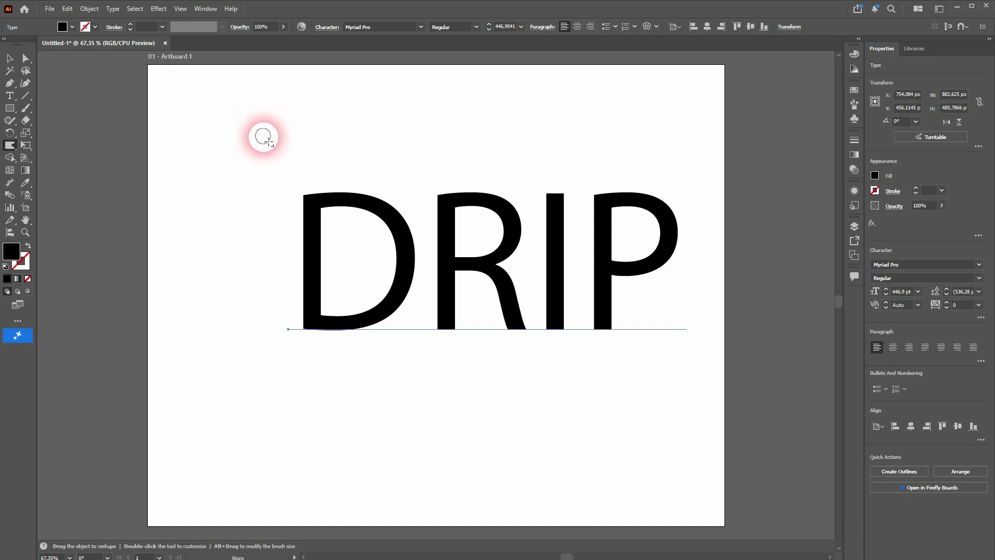
{"action": "left_click", "coordinate": [323, 208]}
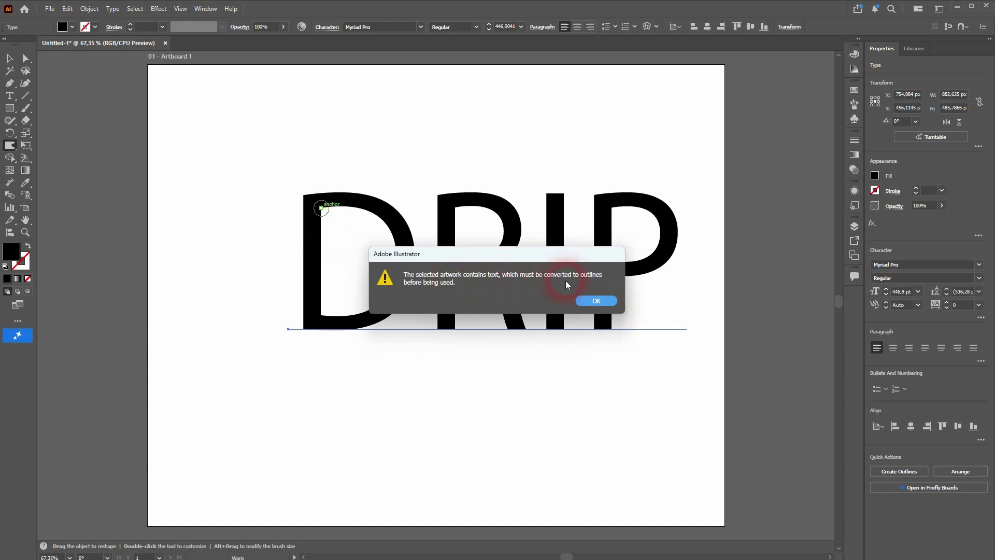
{"action": "left_click", "coordinate": [600, 300]}
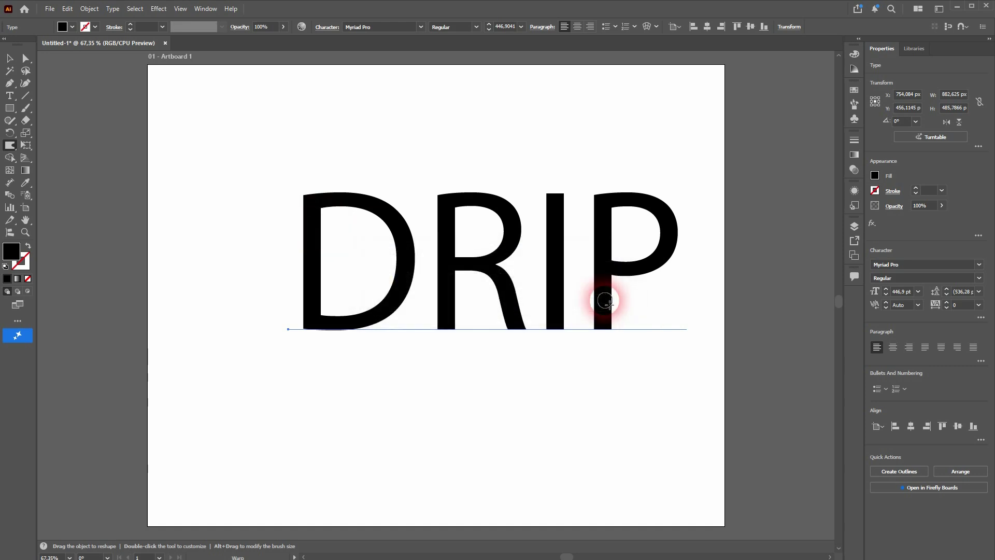
Step: Expand the DRIP text into editable shapes with both Object and Fill included
{"action": "left_click", "coordinate": [97, 11]}
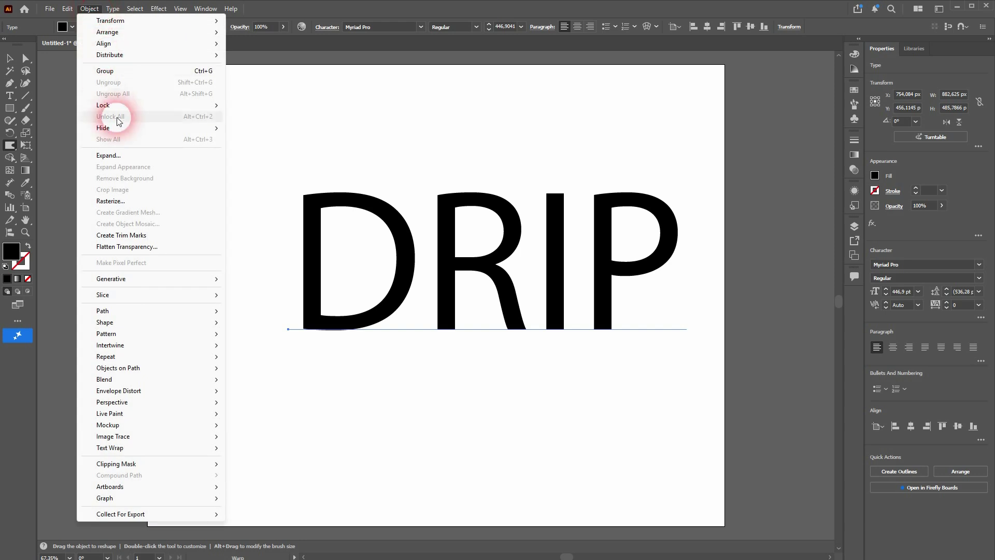
{"action": "left_click", "coordinate": [126, 156]}
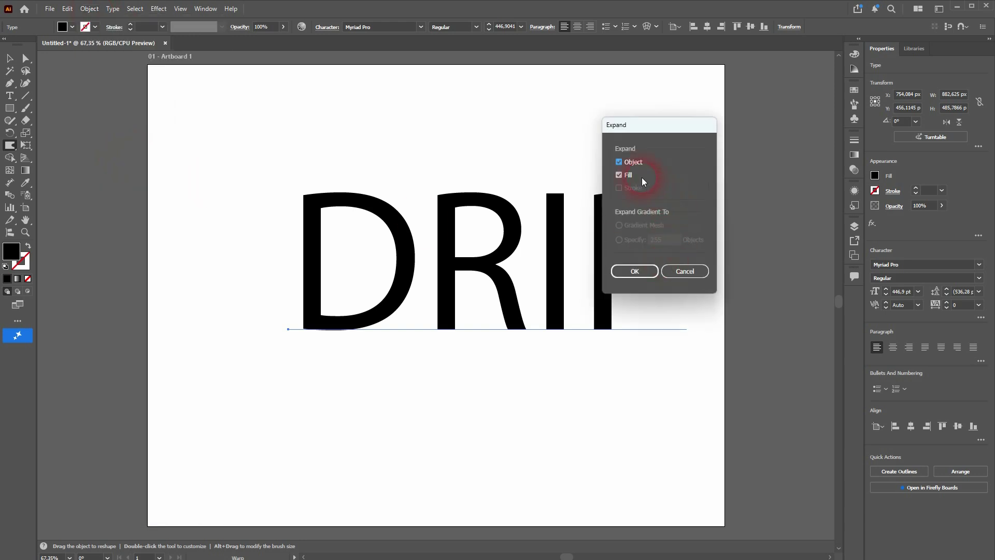
{"action": "left_click", "coordinate": [635, 271]}
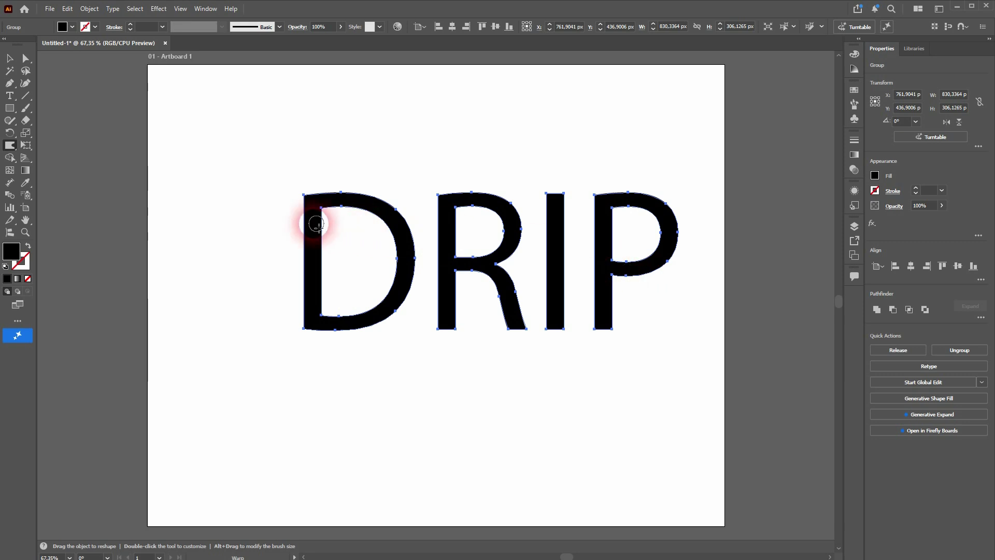
Step: Warp drips downward from the inner top and lower edges of the D, R and P, including a long one under the D, and deselect the lettering
{"action": "mouse_move", "coordinate": [326, 224]}
{"action": "left_mouse_down"}
{"action": "mouse_move", "coordinate": [347, 207]}
{"action": "mouse_move", "coordinate": [374, 237]}
{"action": "mouse_move", "coordinate": [391, 221]}
{"action": "mouse_move", "coordinate": [394, 243]}
{"action": "left_mouse_up"}
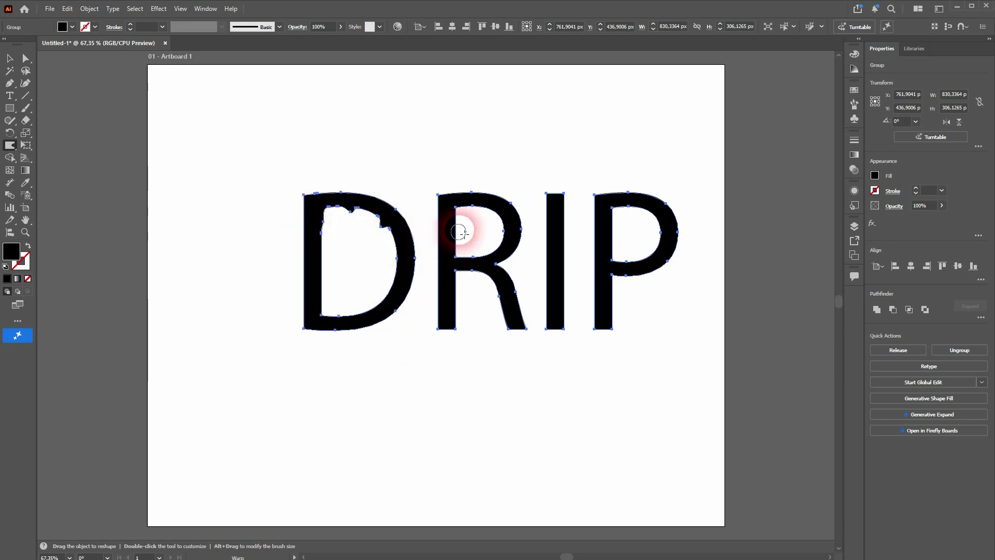
{"action": "mouse_move", "coordinate": [328, 326]}
{"action": "left_mouse_down"}
{"action": "mouse_move", "coordinate": [335, 352]}
{"action": "mouse_move", "coordinate": [350, 333]}
{"action": "mouse_move", "coordinate": [358, 356]}
{"action": "mouse_move", "coordinate": [369, 329]}
{"action": "mouse_move", "coordinate": [410, 348]}
{"action": "mouse_move", "coordinate": [438, 324]}
{"action": "mouse_move", "coordinate": [453, 201]}
{"action": "mouse_move", "coordinate": [468, 240]}
{"action": "mouse_move", "coordinate": [476, 204]}
{"action": "mouse_move", "coordinate": [472, 245]}
{"action": "mouse_move", "coordinate": [500, 212]}
{"action": "mouse_move", "coordinate": [488, 242]}
{"action": "mouse_move", "coordinate": [494, 318]}
{"action": "mouse_move", "coordinate": [465, 272]}
{"action": "mouse_move", "coordinate": [464, 283]}
{"action": "mouse_move", "coordinate": [478, 287]}
{"action": "mouse_move", "coordinate": [485, 272]}
{"action": "mouse_move", "coordinate": [502, 324]}
{"action": "left_mouse_up"}
{"action": "mouse_move", "coordinate": [587, 233]}
{"action": "left_mouse_down"}
{"action": "mouse_move", "coordinate": [616, 203]}
{"action": "mouse_move", "coordinate": [624, 229]}
{"action": "mouse_move", "coordinate": [636, 212]}
{"action": "mouse_move", "coordinate": [643, 253]}
{"action": "mouse_move", "coordinate": [656, 212]}
{"action": "mouse_move", "coordinate": [647, 284]}
{"action": "mouse_move", "coordinate": [626, 277]}
{"action": "mouse_move", "coordinate": [625, 302]}
{"action": "mouse_move", "coordinate": [646, 274]}
{"action": "mouse_move", "coordinate": [662, 315]}
{"action": "mouse_move", "coordinate": [622, 273]}
{"action": "mouse_move", "coordinate": [628, 320]}
{"action": "left_mouse_up"}
{"action": "left_click_drag", "start_coordinate": [637, 213], "coordinate": [638, 215]}
{"action": "left_click_drag", "start_coordinate": [475, 206], "coordinate": [471, 216]}
{"action": "left_click_drag", "start_coordinate": [349, 209], "coordinate": [349, 224]}
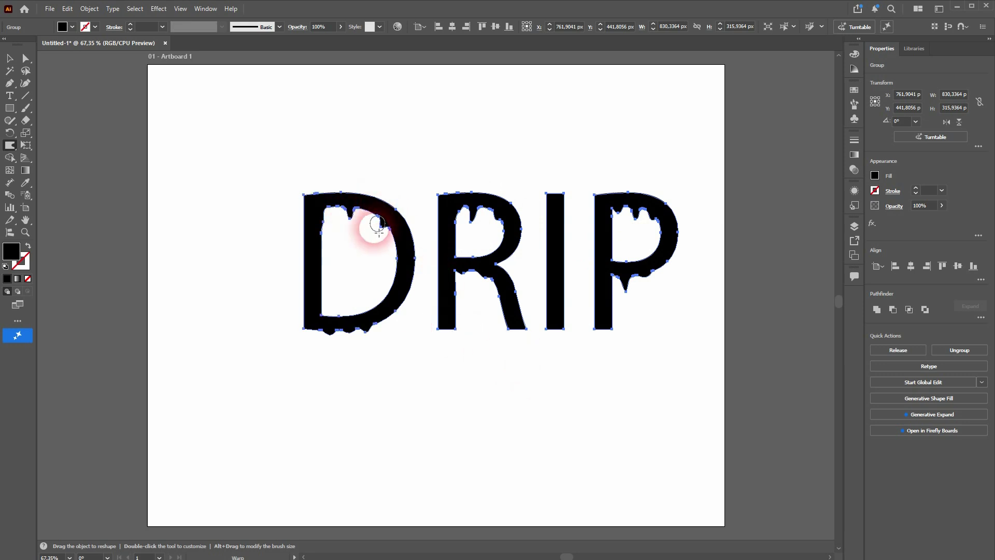
{"action": "left_click_drag", "start_coordinate": [365, 327], "coordinate": [362, 358]}
{"action": "left_click", "coordinate": [10, 58]}
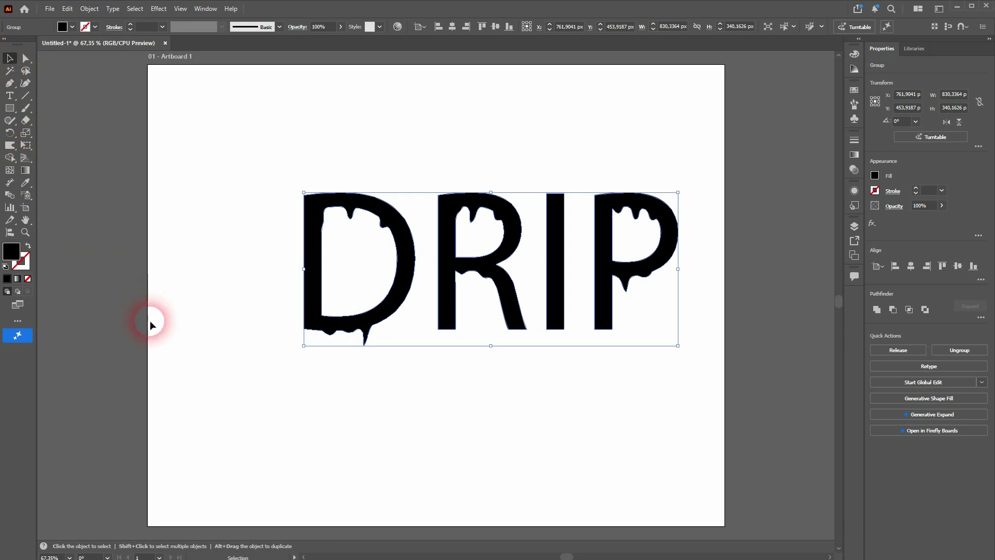
{"action": "left_click", "coordinate": [321, 396]}
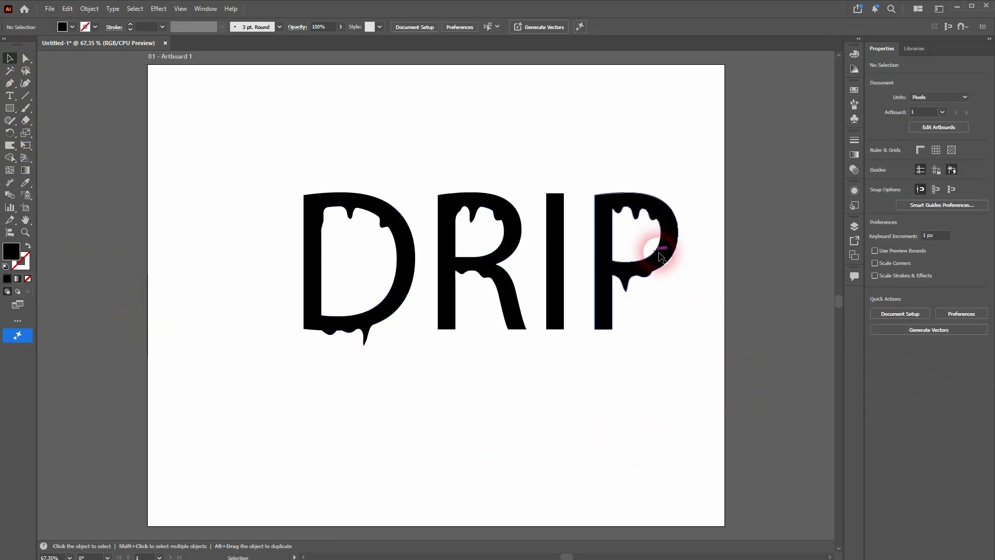